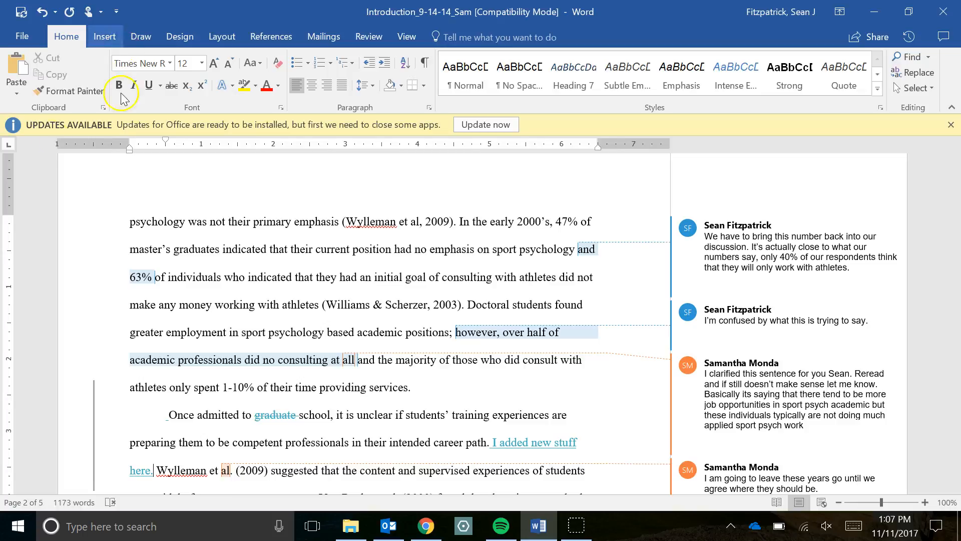
Insert the text "I am making edits to this part of this sentence" after "vary widely from program to program.".
scroll(344, 325, "down", 1)
scroll(344, 325, "down", 3)
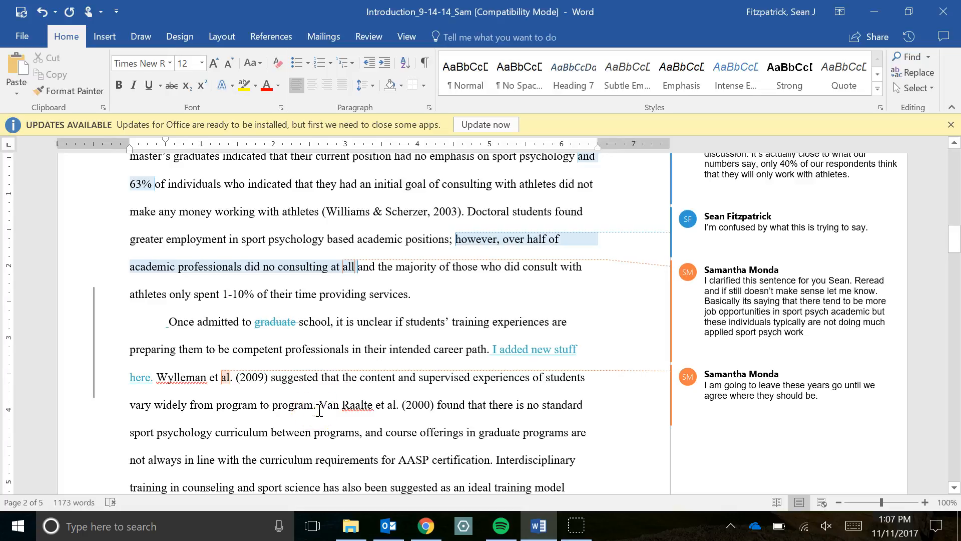
type("I am main")
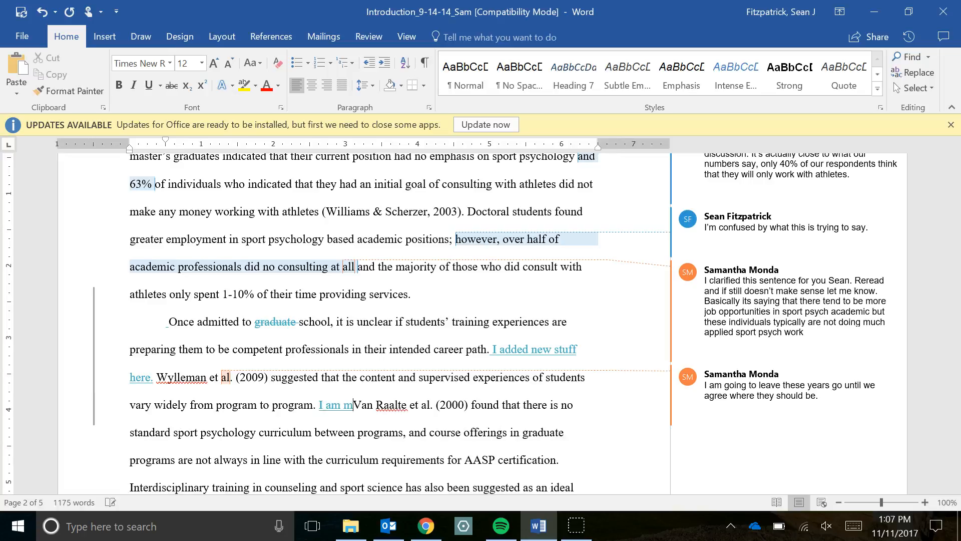
key("BackSpace")
key("BackSpace")
type("king edits to this ")
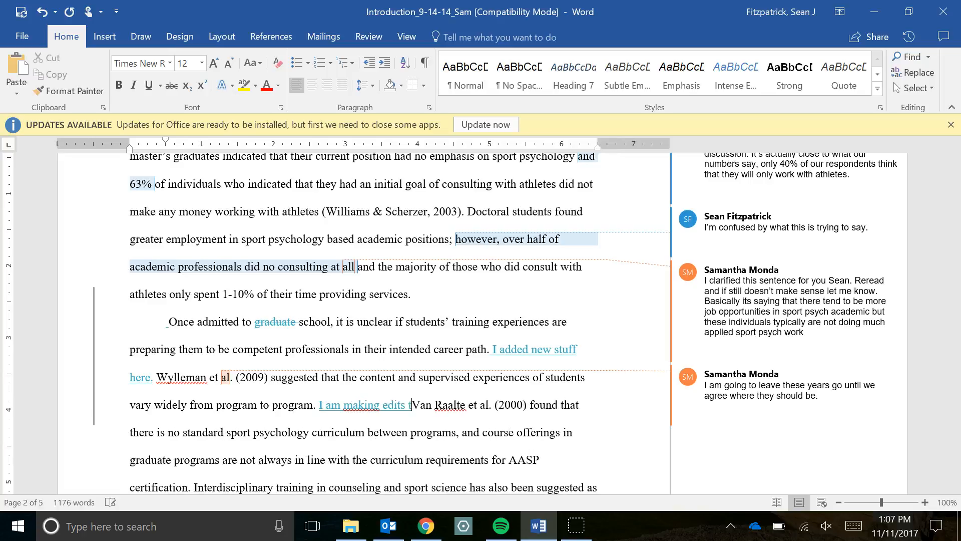
type("part if th")
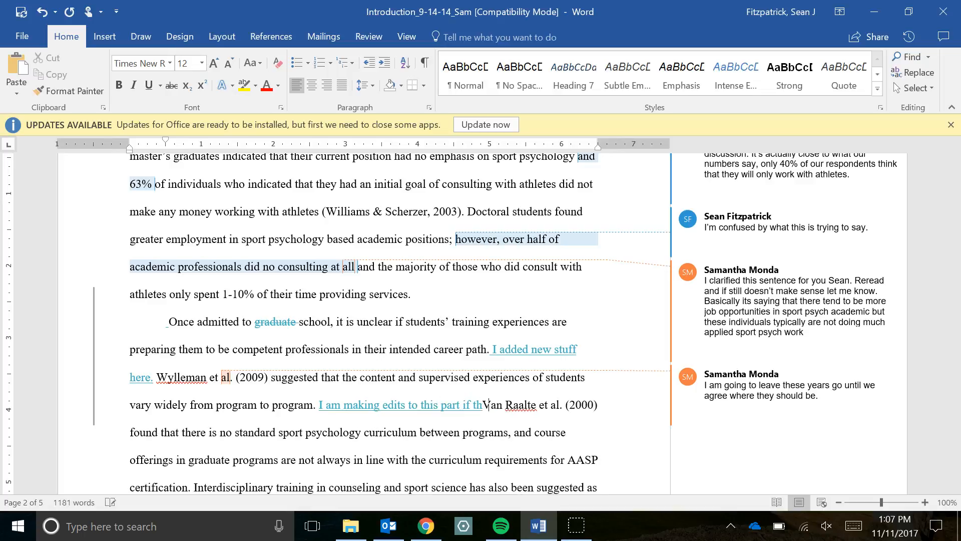
key("BackSpace")
key("BackSpace")
type("of thise")
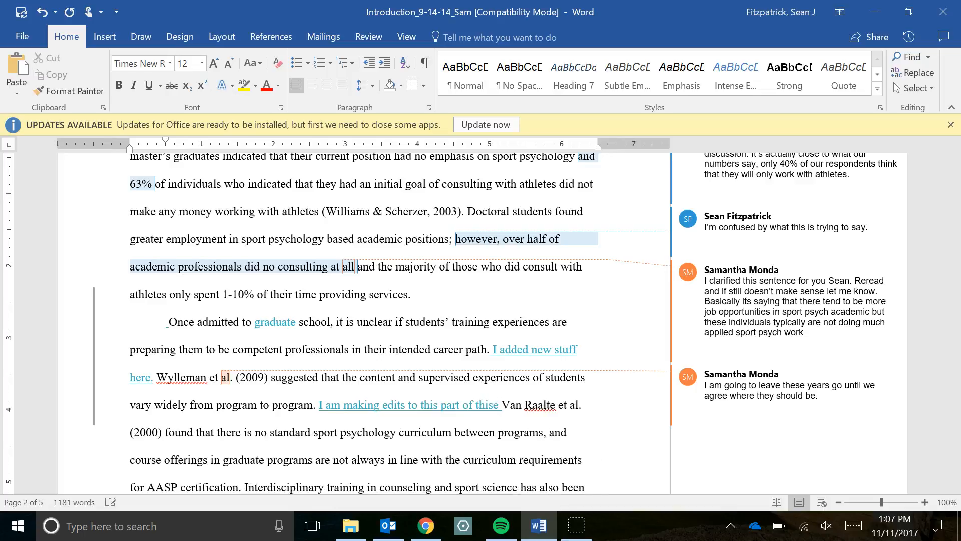
key("BackSpace")
key("BackSpace")
type("sentecn")
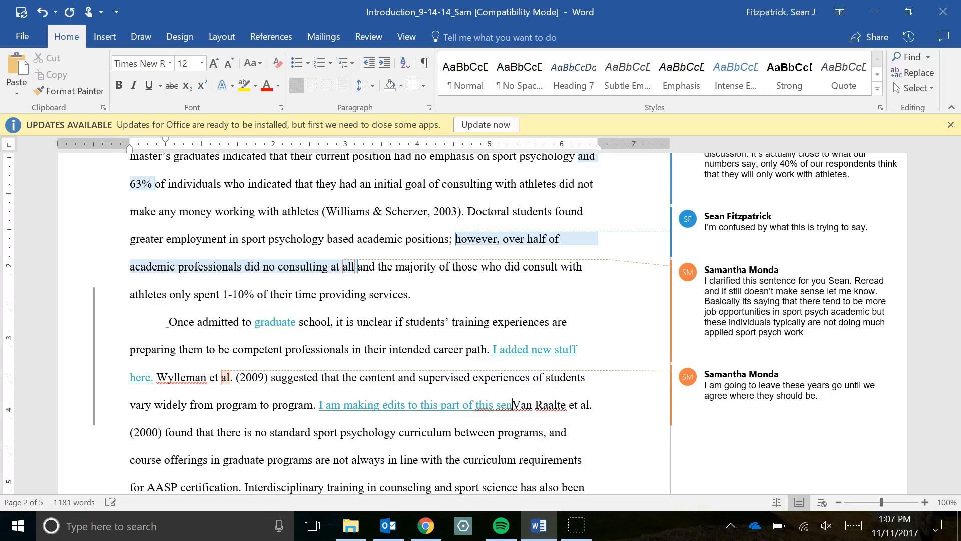
type("e")
key("BackSpace")
key("BackSpace")
key("BackSpace")
type("nce ")
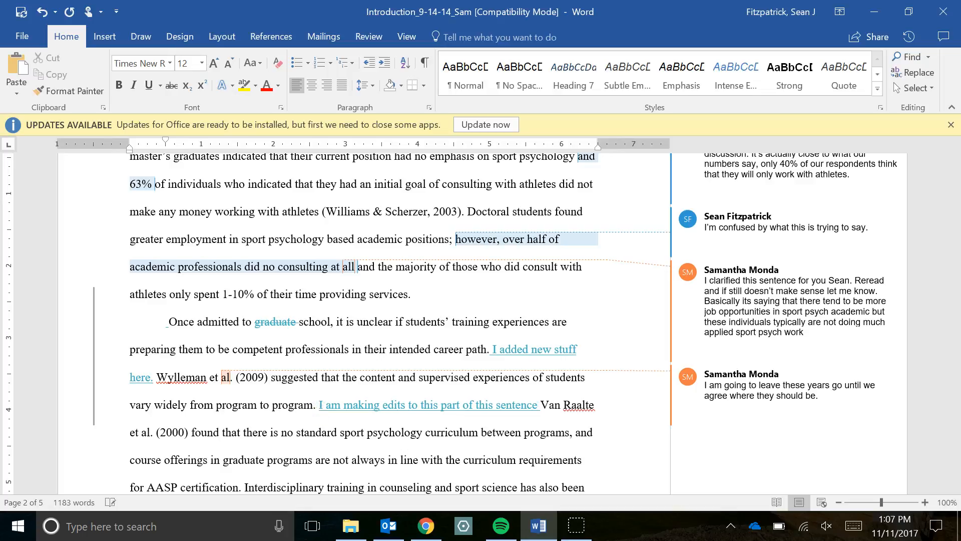
End the inserted sentence with a period and start a new paragraph before the sentence about no standard sport psychology curriculum.
type(".")
key("BackSpace")
key("Return")
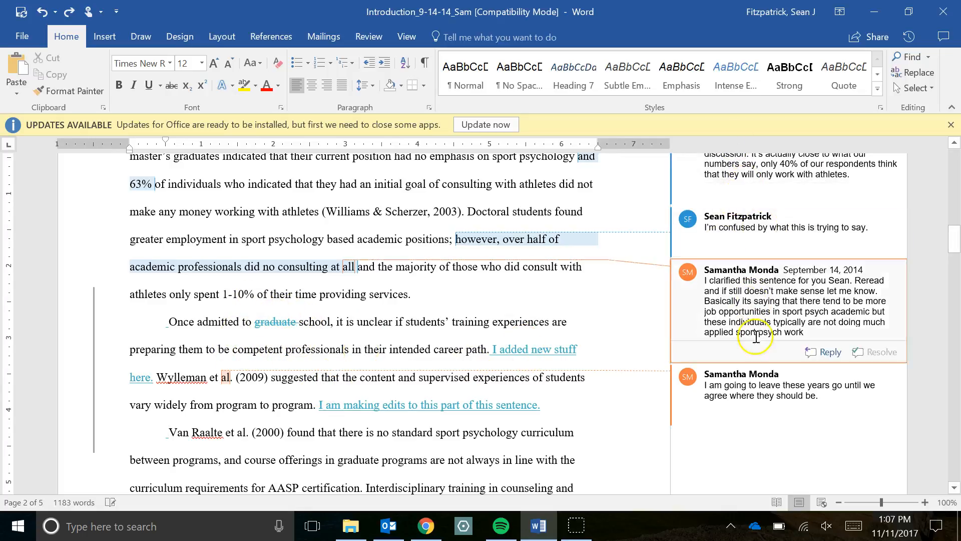
Preview the document's tracked changes in Simple Markup view and in No Markup view.
left_click(739, 381)
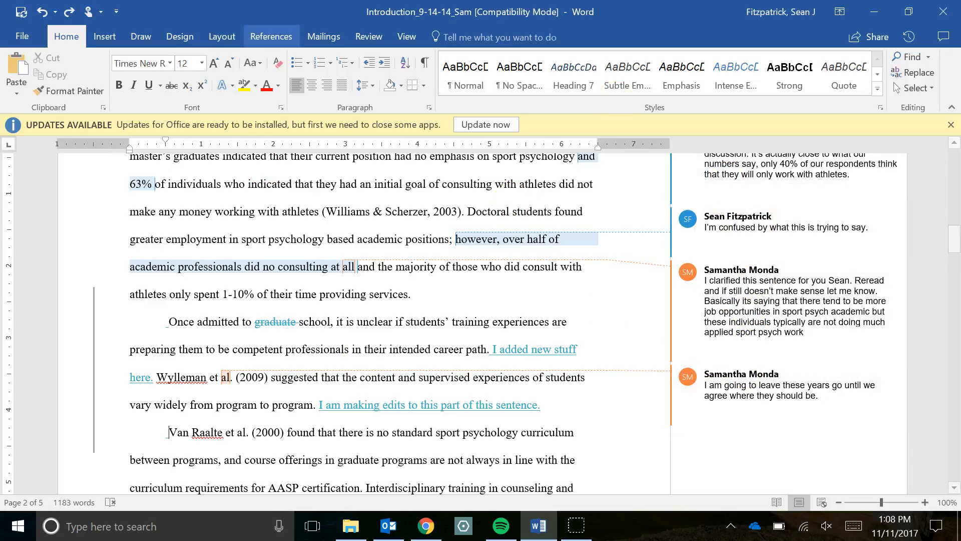
left_click(373, 37)
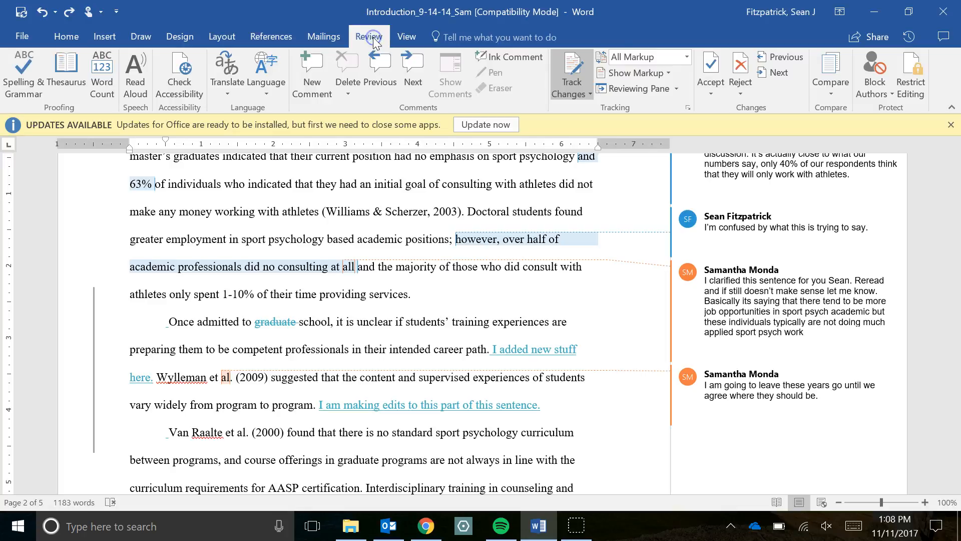
left_click(676, 59)
left_click(662, 71)
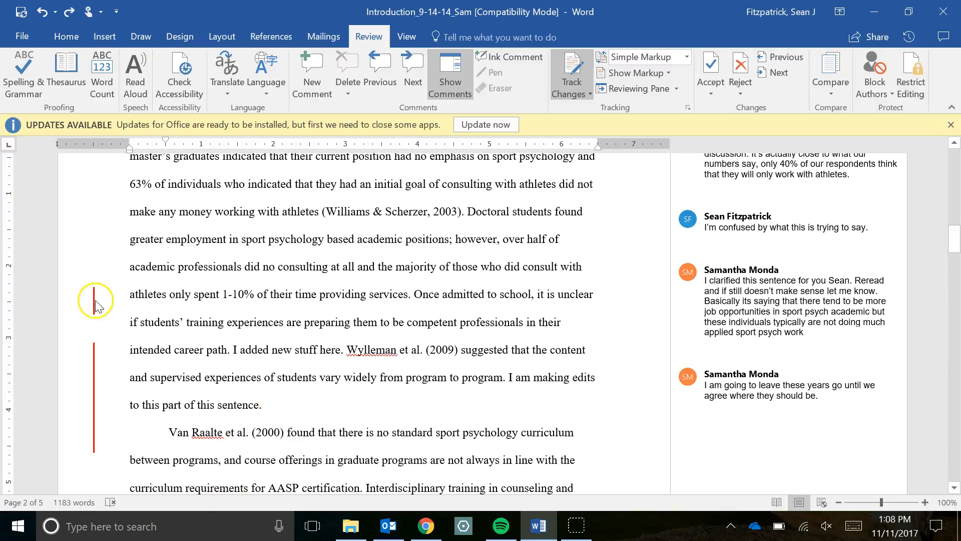
left_click(689, 58)
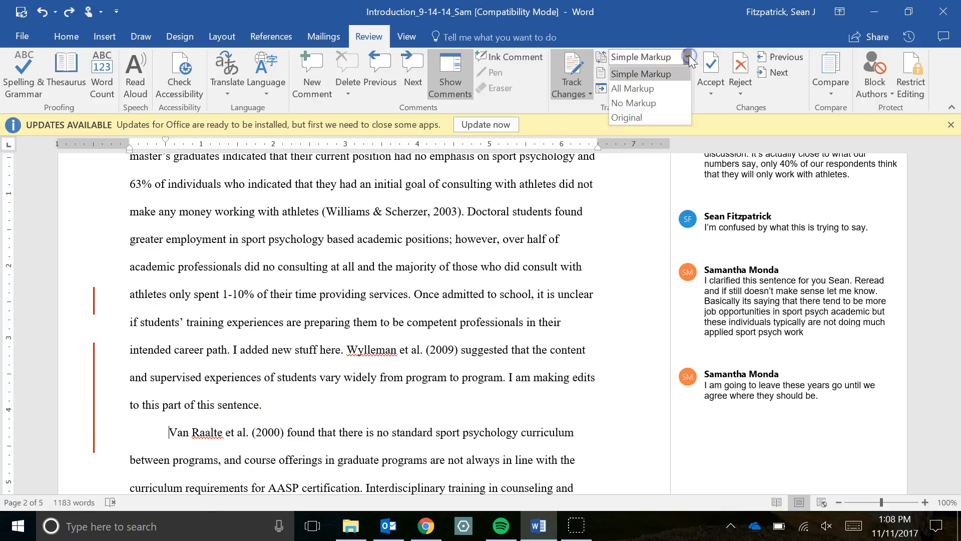
left_click(655, 103)
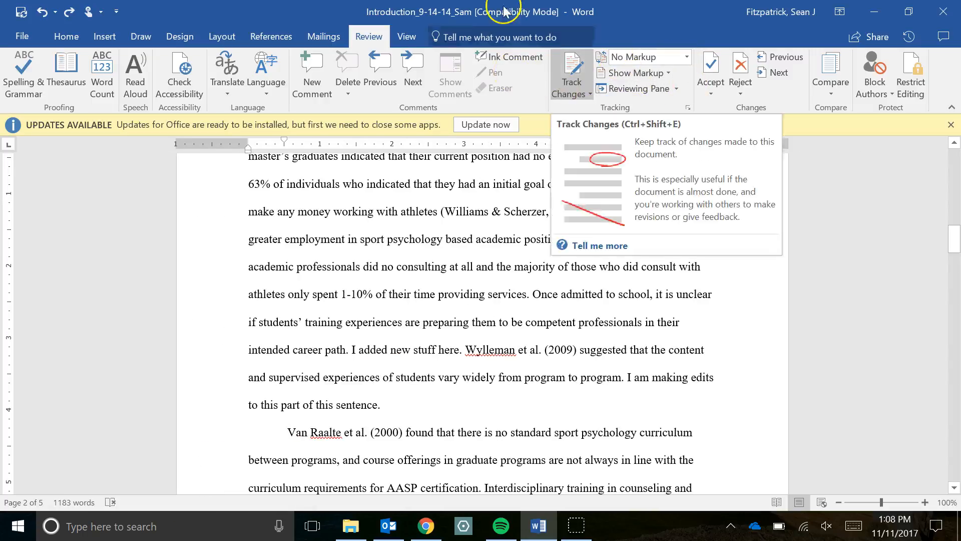
Switch the tracked-changes display back to All Markup to view the edits and comments.
left_click(686, 56)
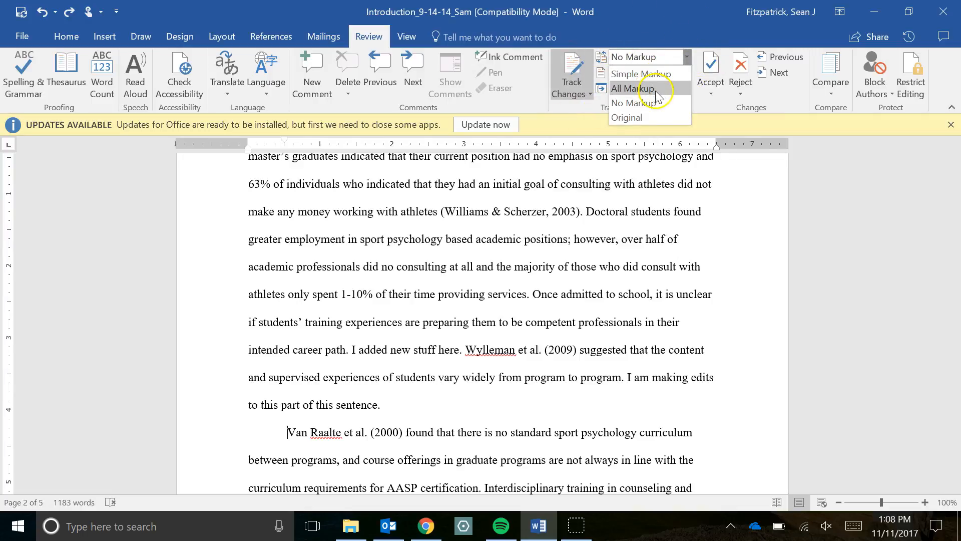
left_click(564, 31)
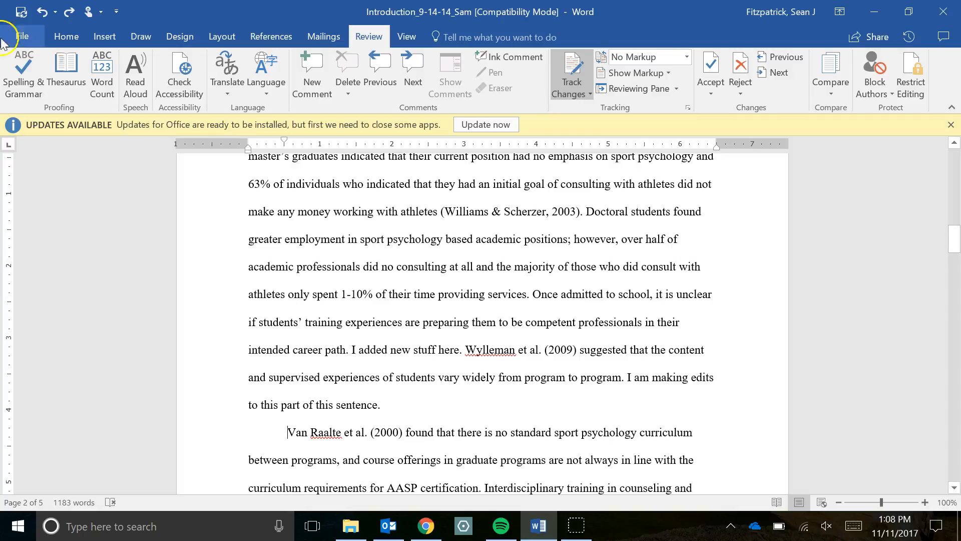
left_click(59, 46)
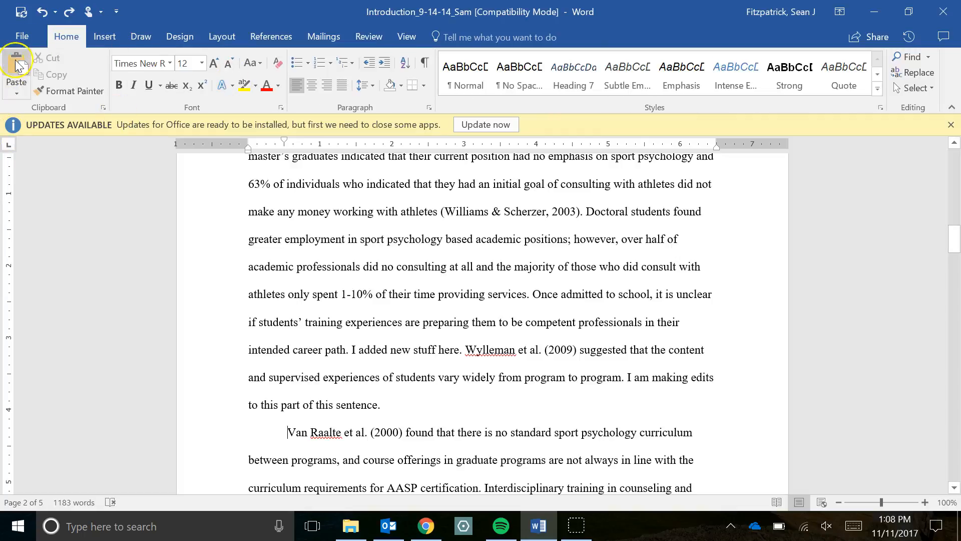
left_click(370, 37)
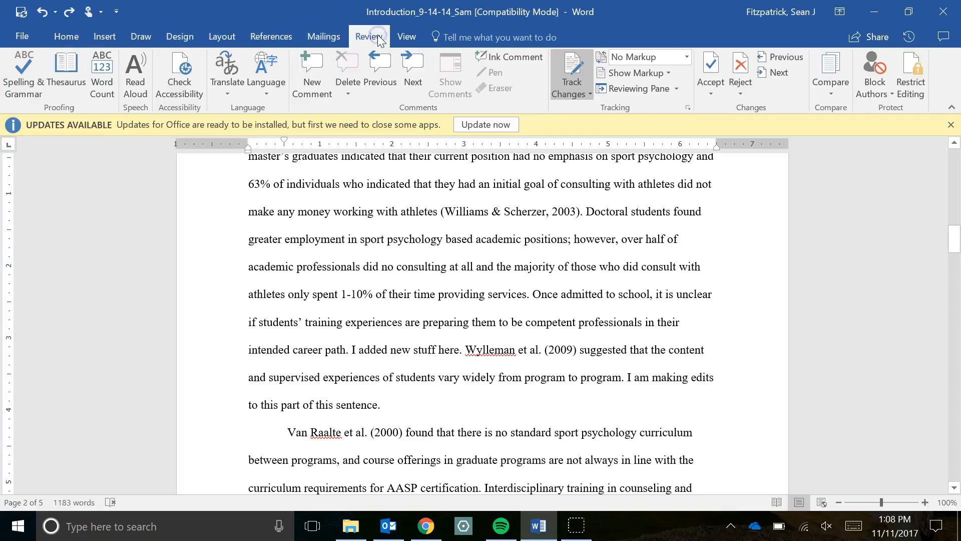
left_click(686, 58)
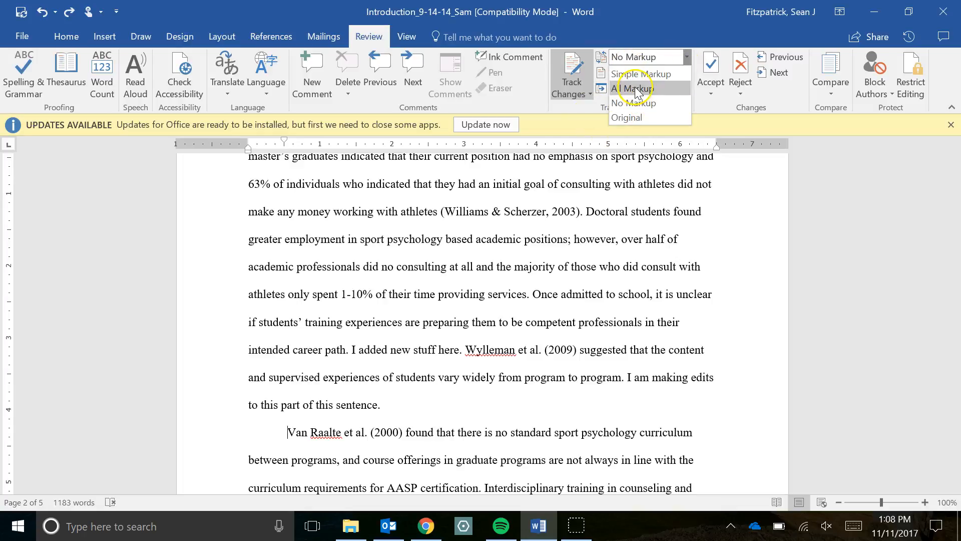
left_click(633, 88)
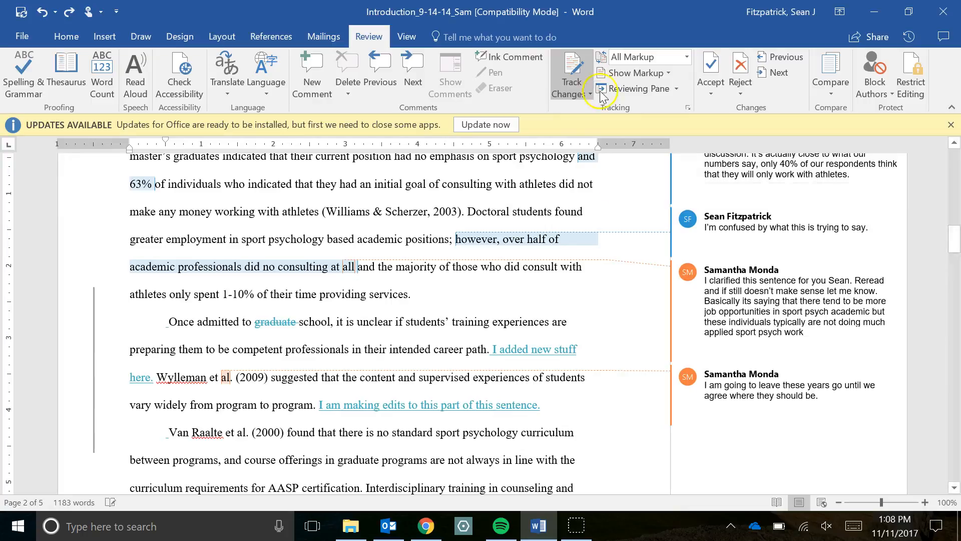
mouse_move(691, 231)
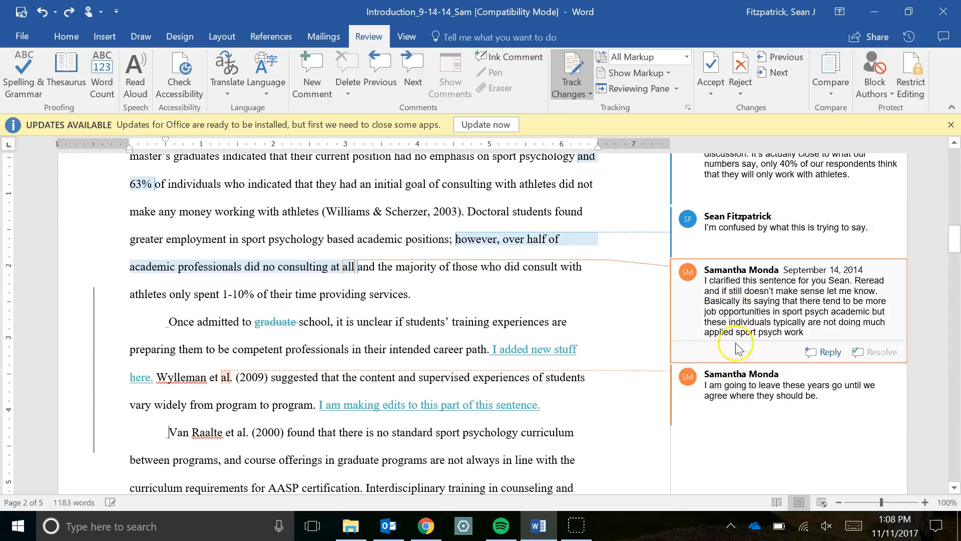
Compare the document in No Markup and All Markup views by alternating between them twice, ending in All Markup.
left_click(688, 57)
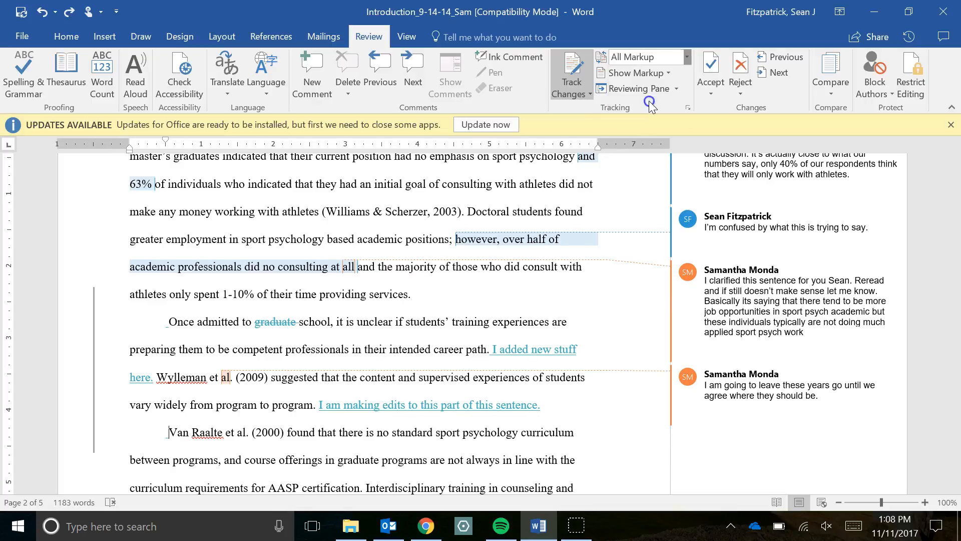
left_click(648, 103)
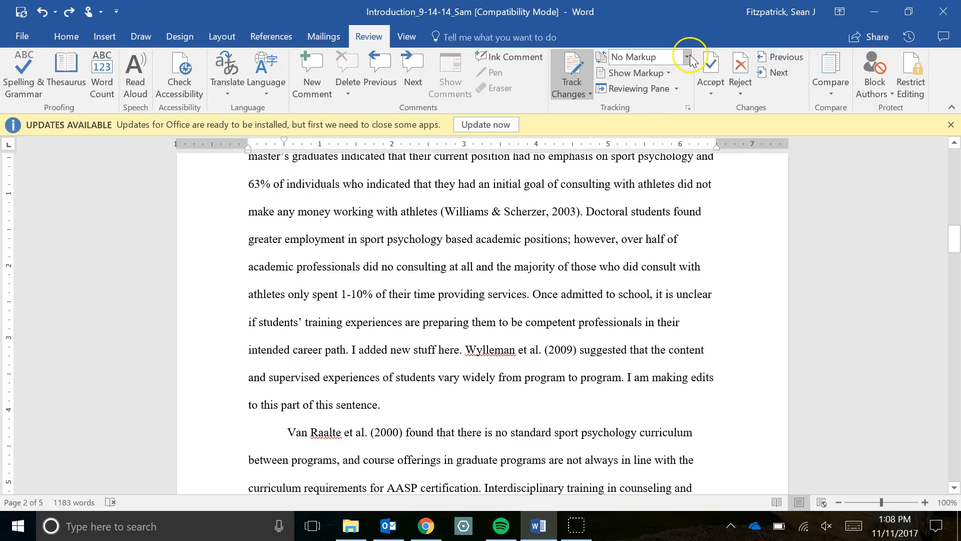
left_click(687, 56)
left_click(656, 90)
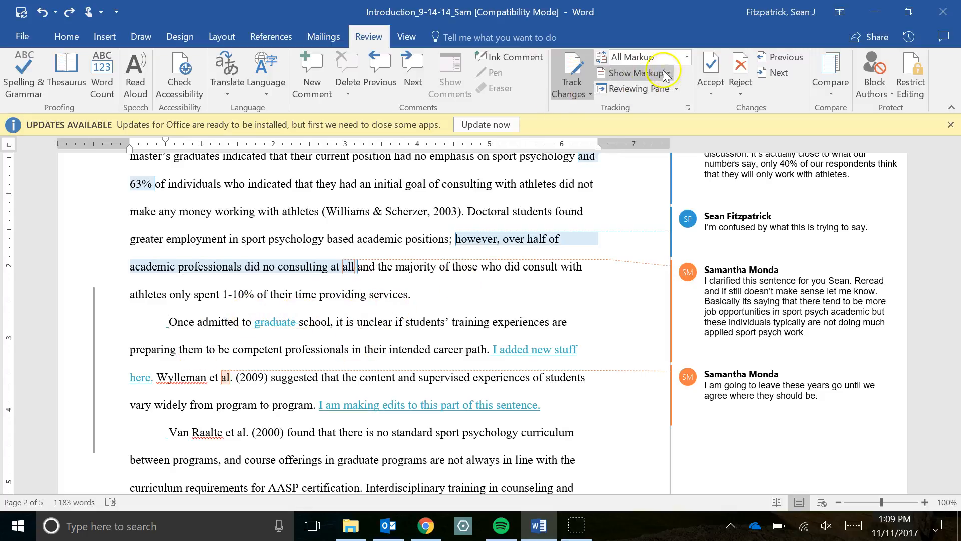
left_click(687, 56)
left_click(644, 95)
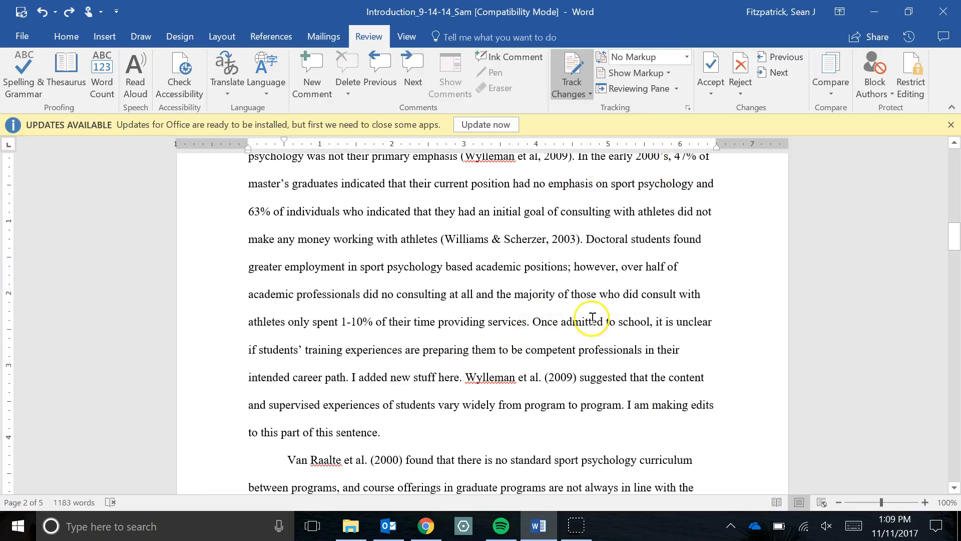
left_click(684, 64)
left_click(646, 89)
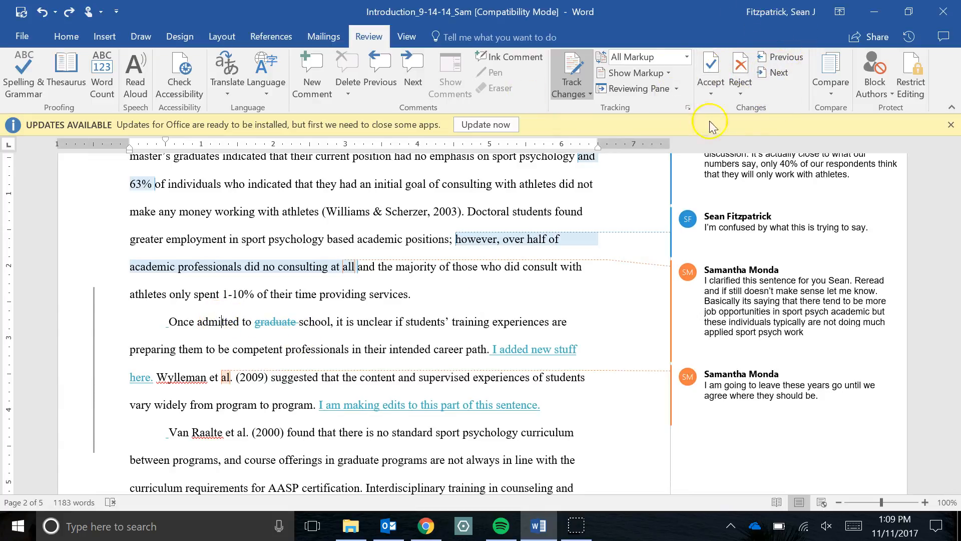
Accept the tracked deletion of "graduate" and reject the inserted sentence "I added new stuff here.".
left_click(783, 81)
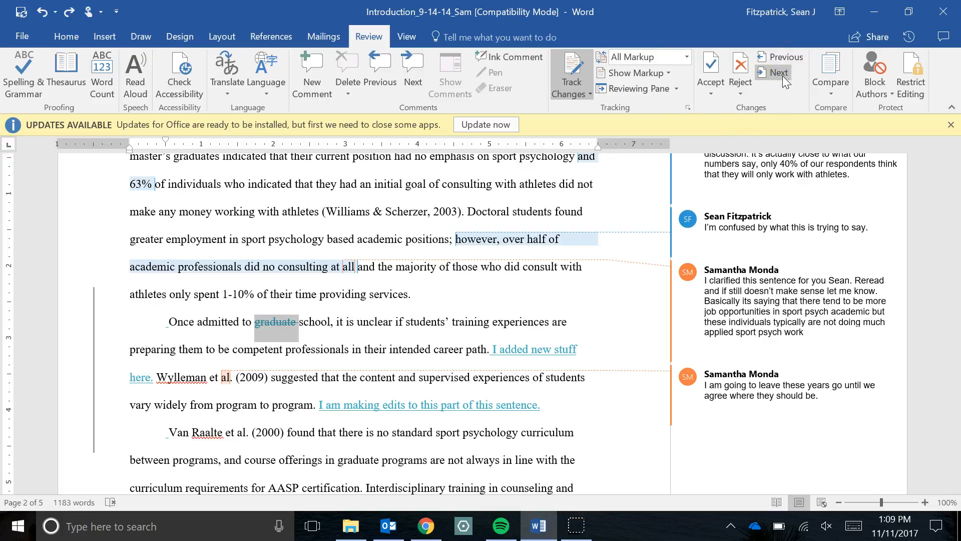
left_click(712, 64)
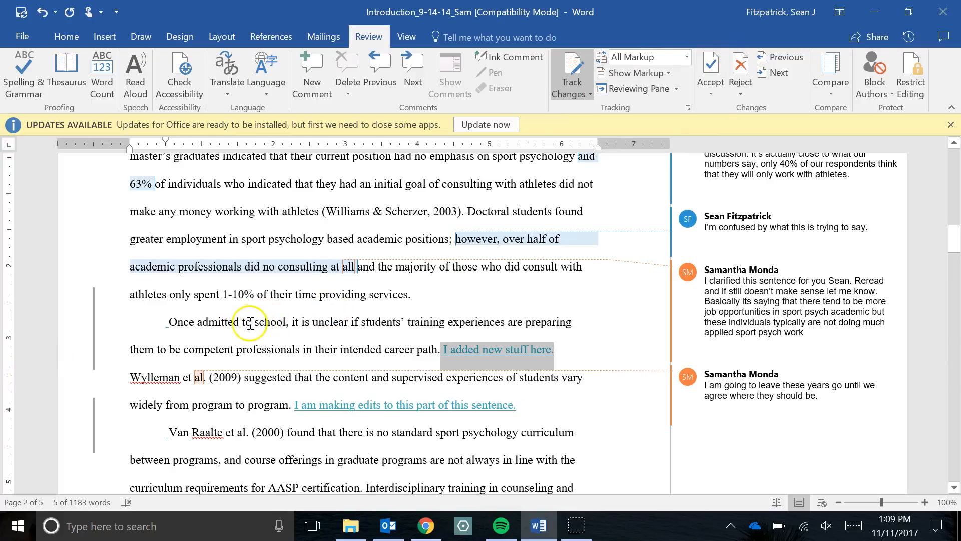
left_click(745, 69)
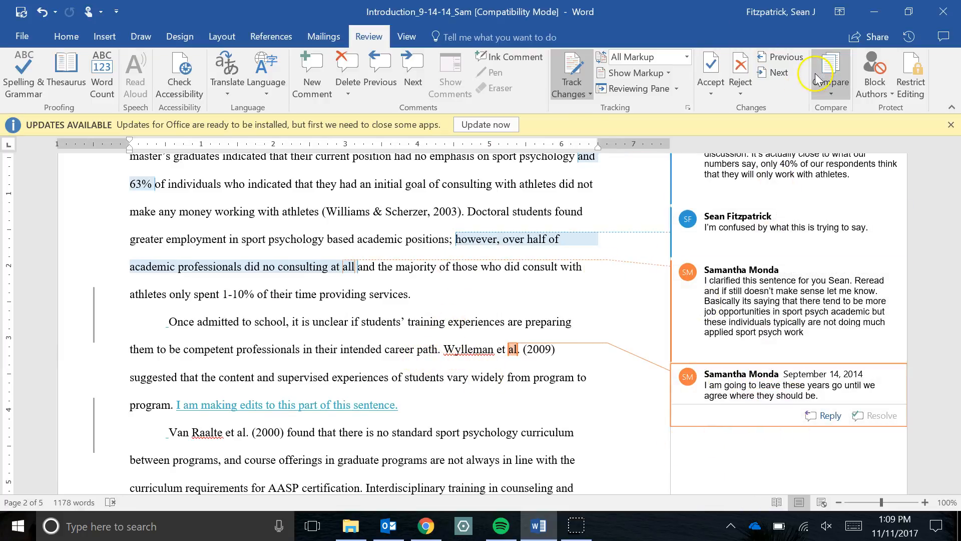
left_click(716, 74)
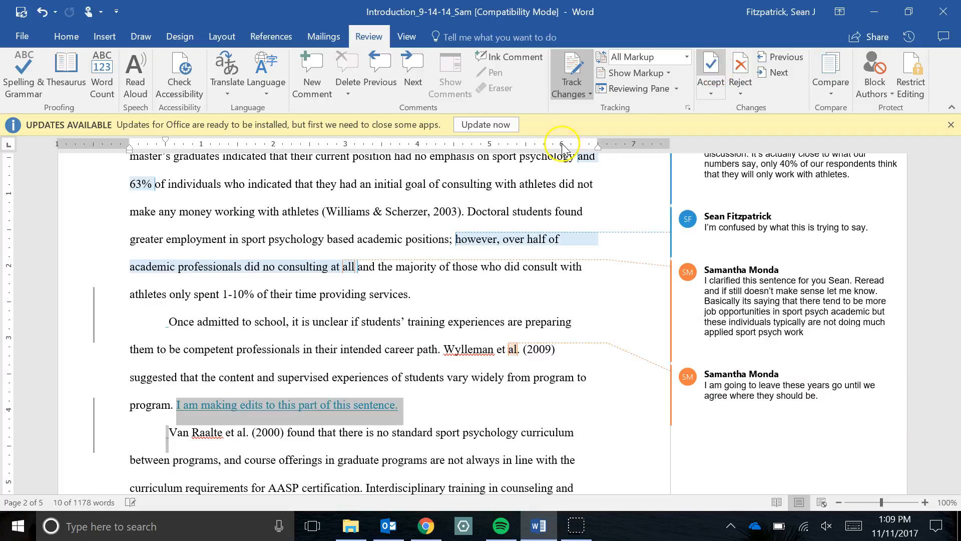
Delete the comment about leaving the years in place, attached to the 2009 citation.
left_click(683, 386)
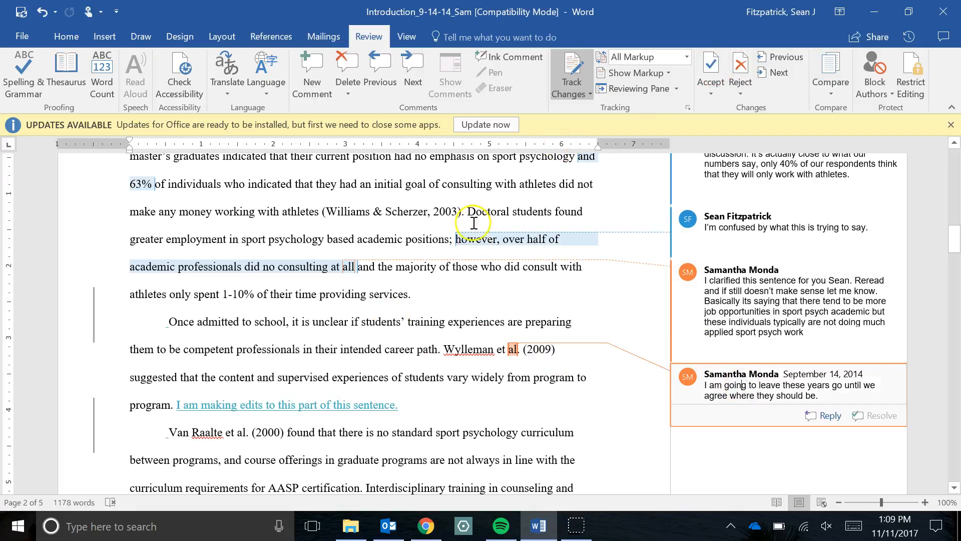
left_click(336, 75)
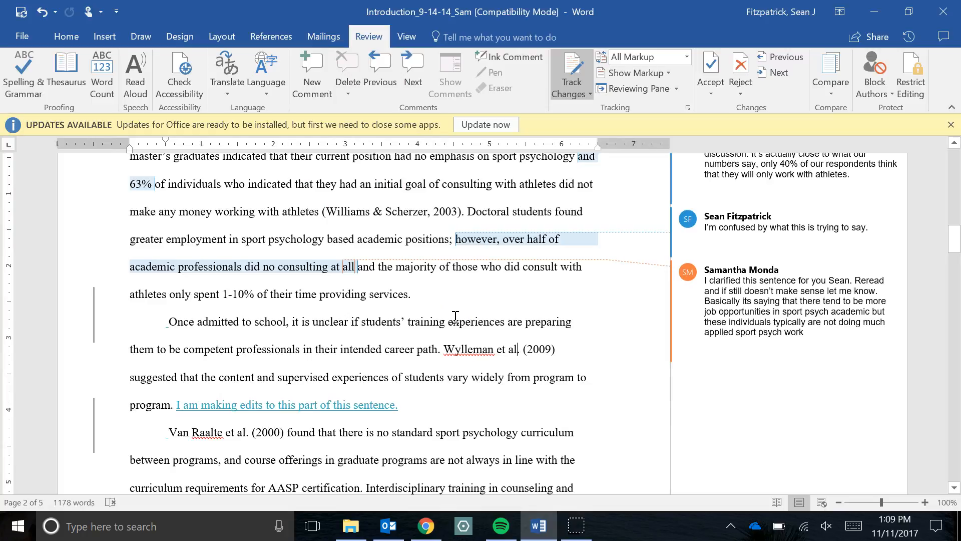
Browse the document's remaining comments, from the one on consulting professionals to those on students' early training years and the 63% figure.
scroll(386, 388, "down", 1)
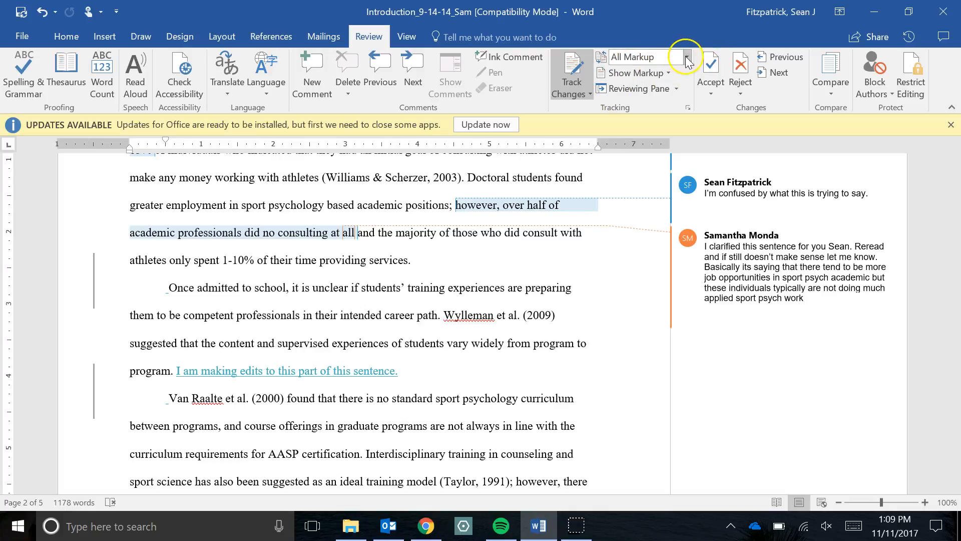
left_click(388, 78)
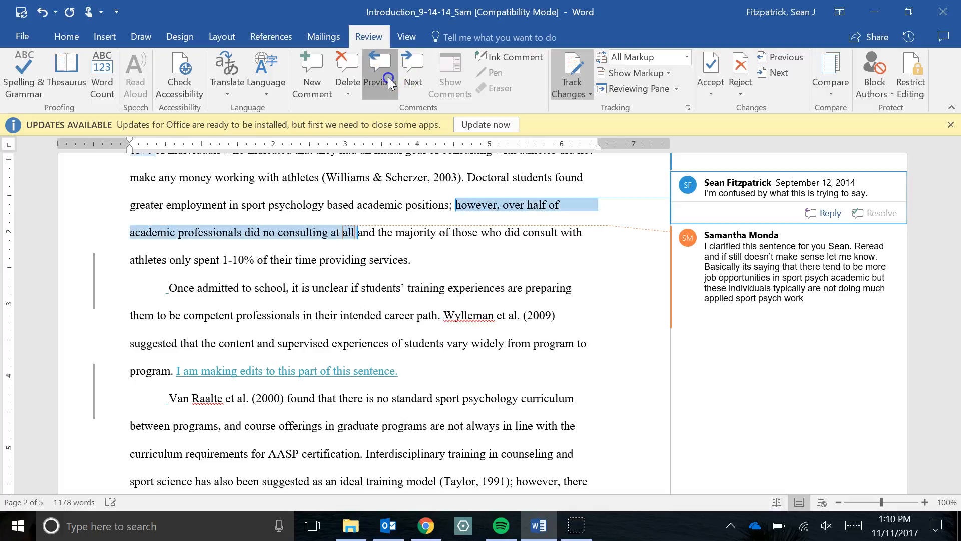
left_click(388, 77)
left_click(388, 77)
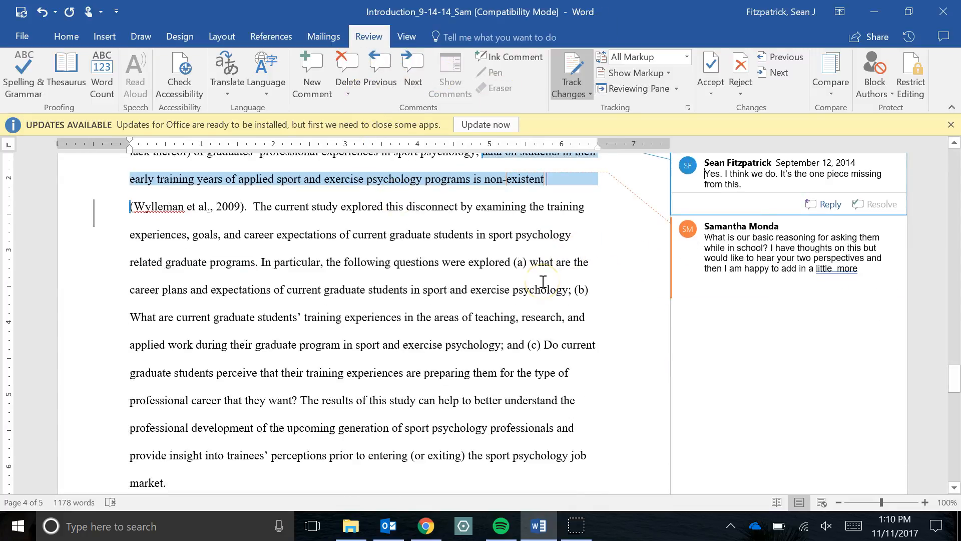
scroll(543, 282, "down", 2)
scroll(543, 281, "up", 4)
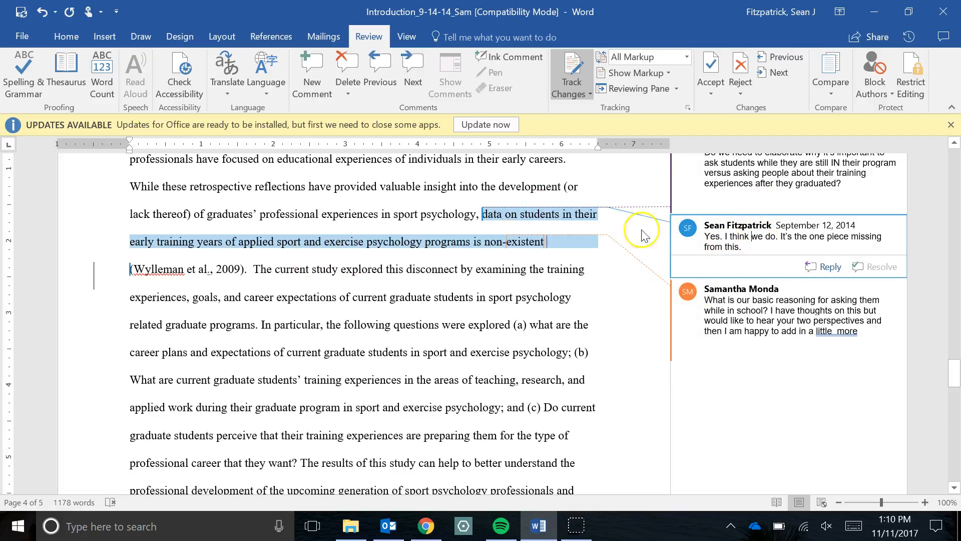
left_click(772, 74)
left_click(696, 192)
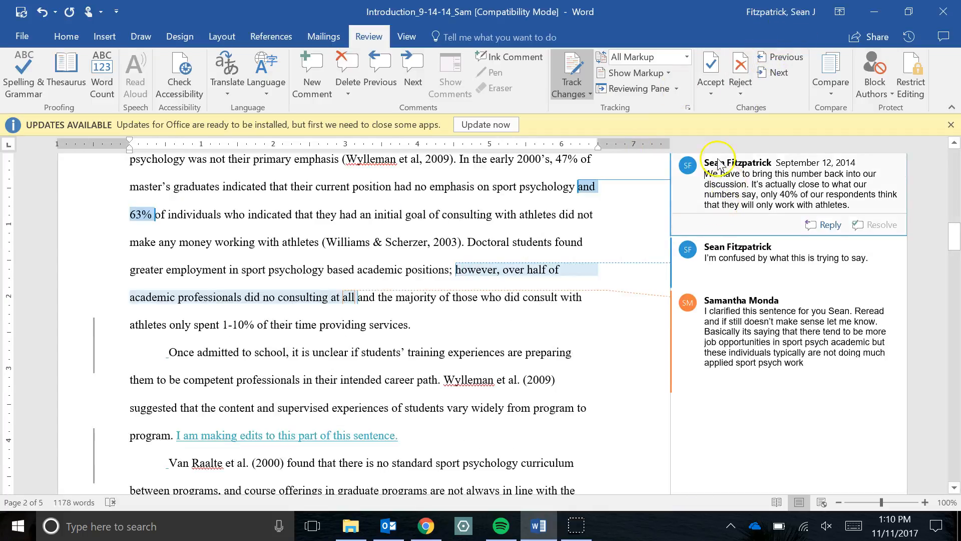